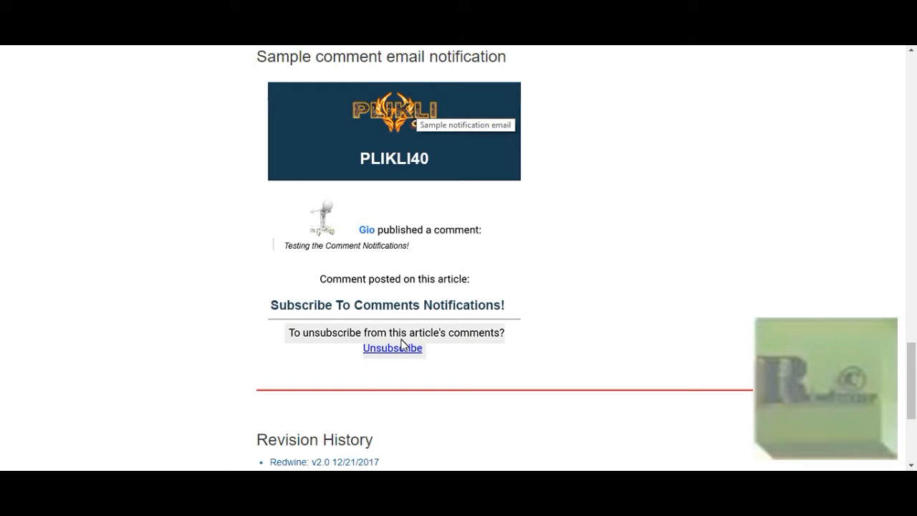
# Step: Scroll through the module readme's Revision History section
pyautogui.scroll(-3, 401, 345)
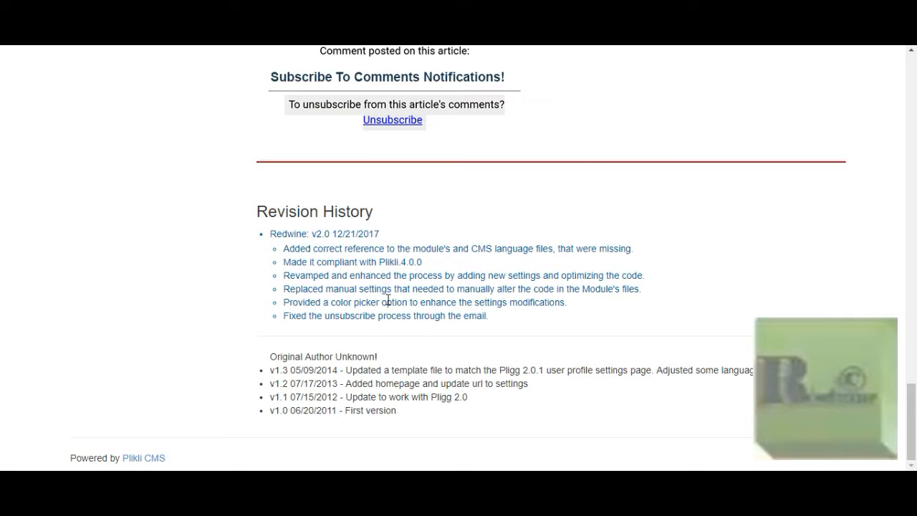
pyautogui.scroll(8, 390, 301)
pyautogui.scroll(10, 390, 301)
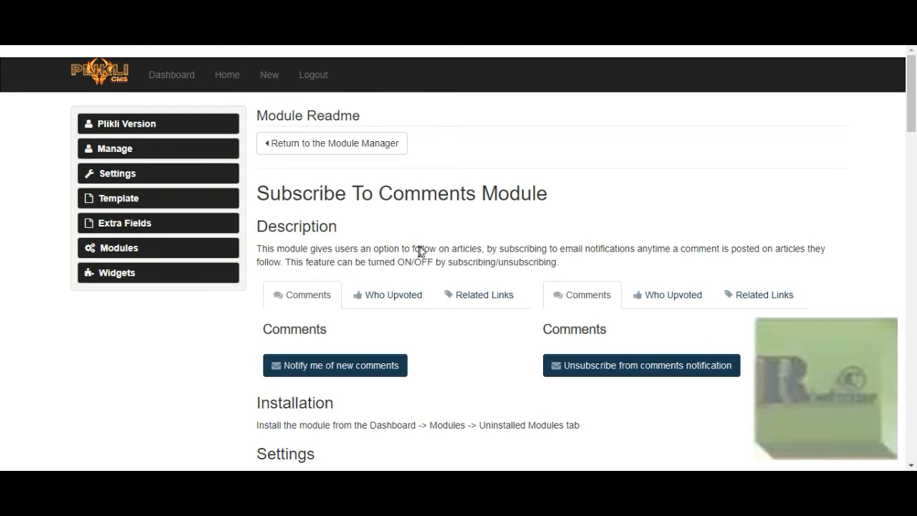
# Step: Scroll the admin page up and down on the way to Modify Language
pyautogui.scroll(-5, 421, 250)
pyautogui.scroll(-2, 422, 251)
pyautogui.scroll(2, 424, 255)
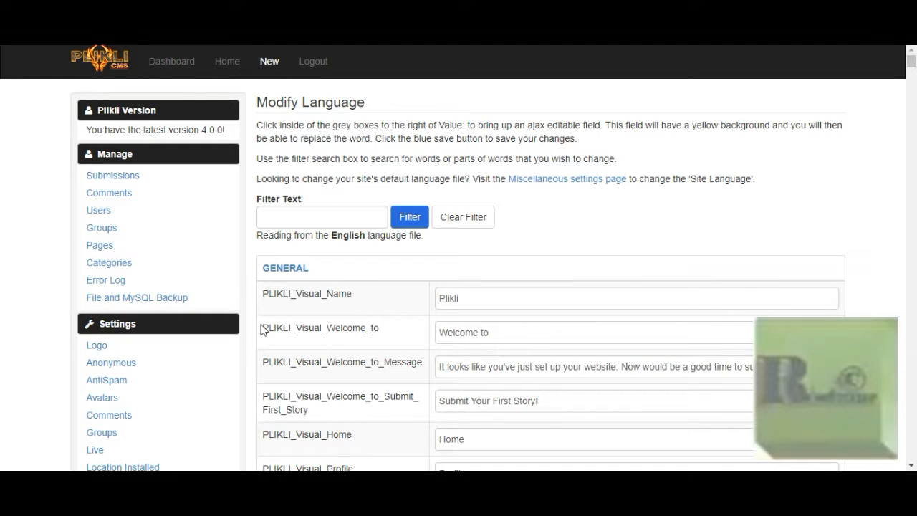
# Step: Browse the English language strings and select the PLIKLI_Visual_Name site name value
pyautogui.scroll(-2, 262, 331)
pyautogui.scroll(-5, 263, 331)
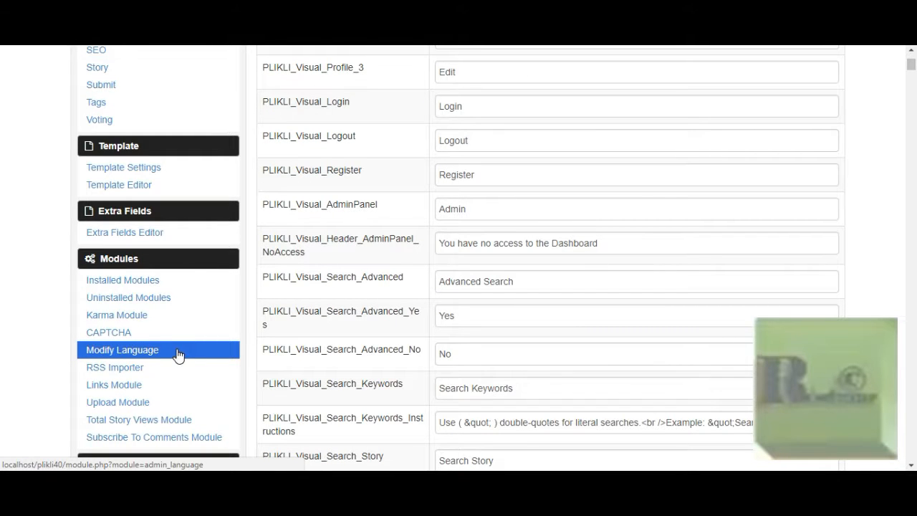
pyautogui.scroll(6, 374, 195)
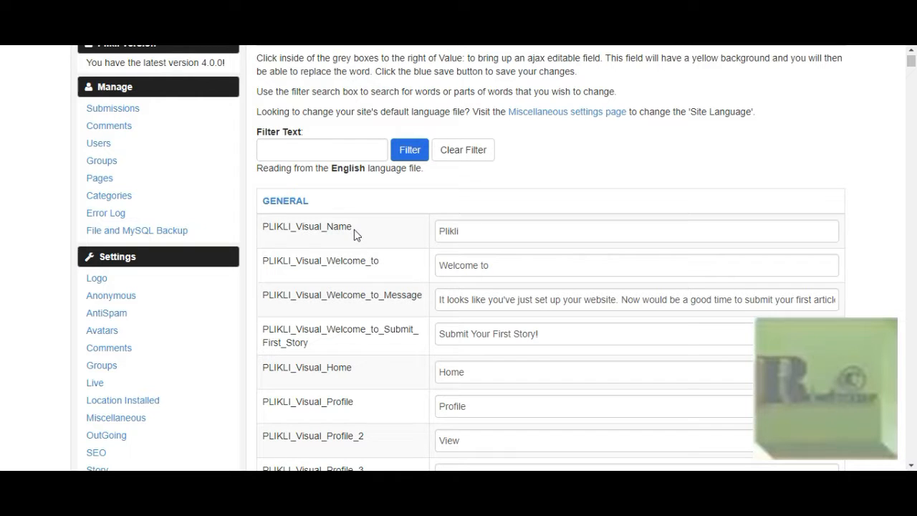
pyautogui.moveTo(353, 229); pyautogui.dragTo(283, 236)
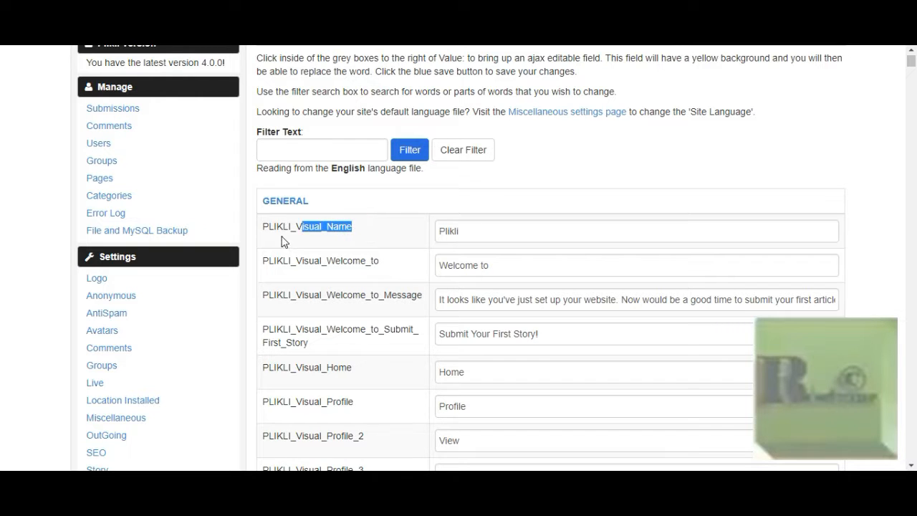
pyautogui.click(464, 230)
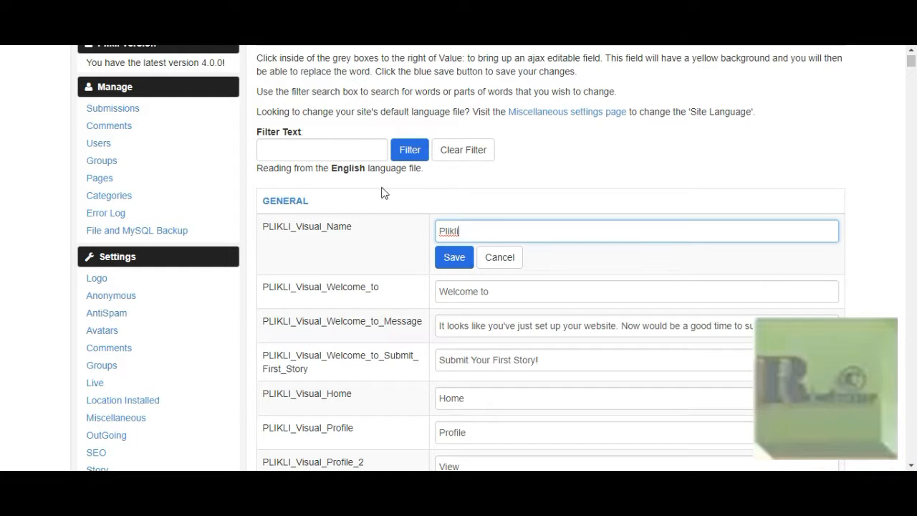
# Step: Filter the language strings for @ and select the site's sender e-mail address value
pyautogui.click(349, 151)
pyautogui.write('@')
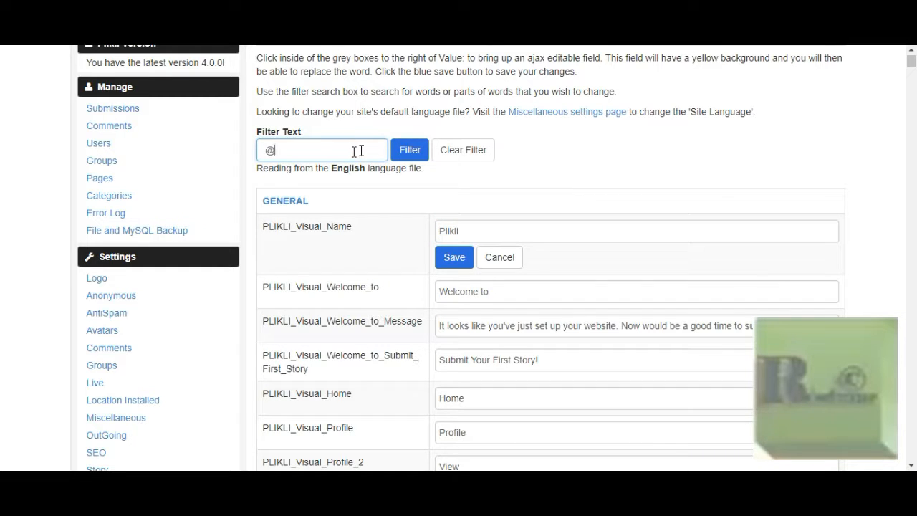
pyautogui.click(416, 155)
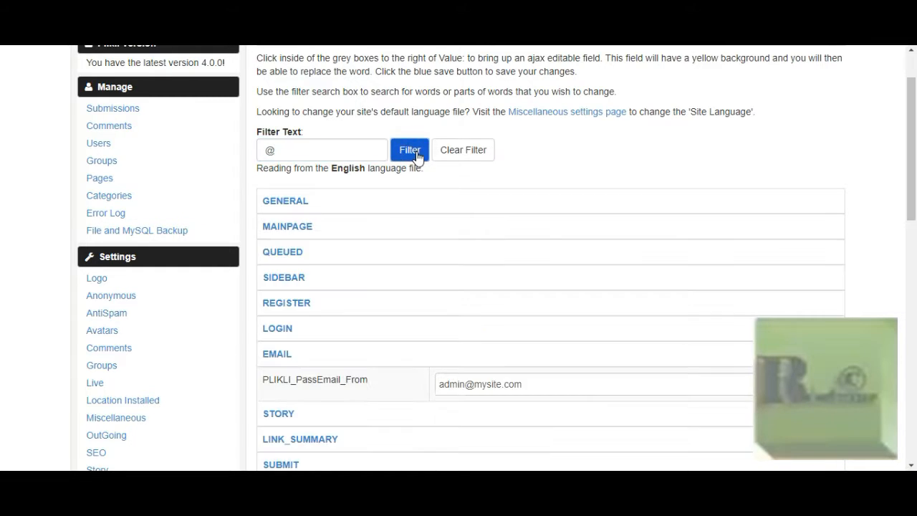
pyautogui.moveTo(536, 386); pyautogui.dragTo(434, 387)
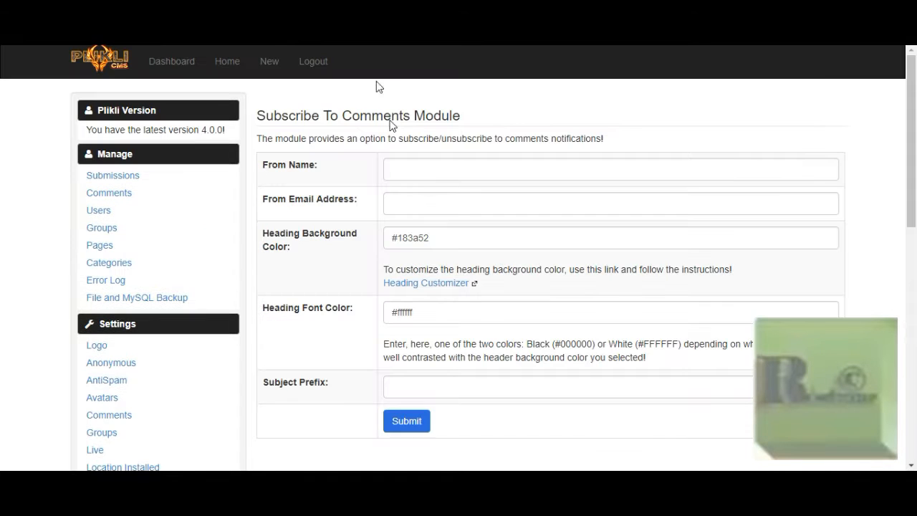
# Step: Enter PLIKLI Comments as From Name and the site's sender address as From Email Address
pyautogui.click(419, 169)
pyautogui.write('PL')
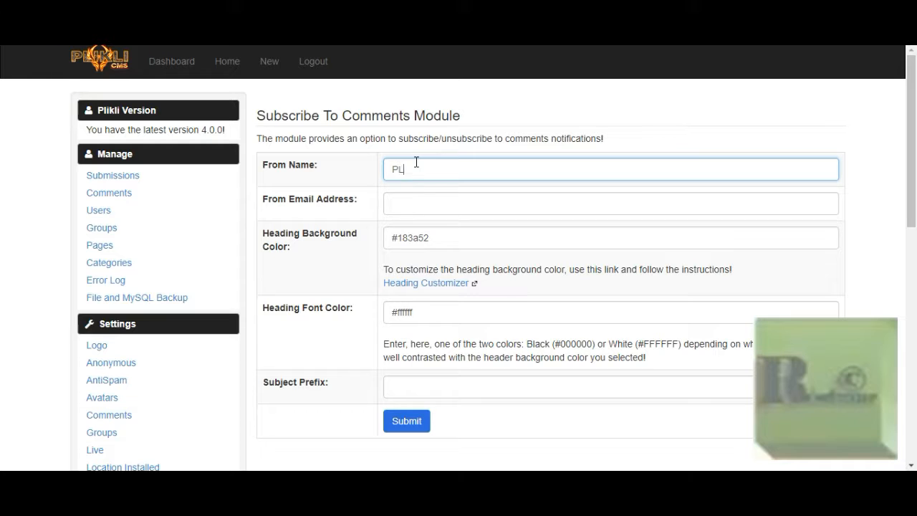
pyautogui.write('IKLI Comments')
pyautogui.click(401, 208)
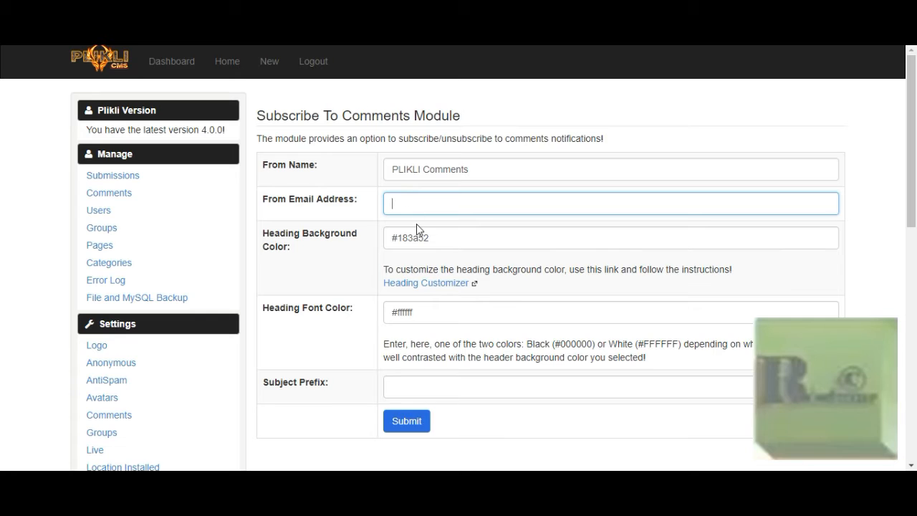
pyautogui.click(414, 204)
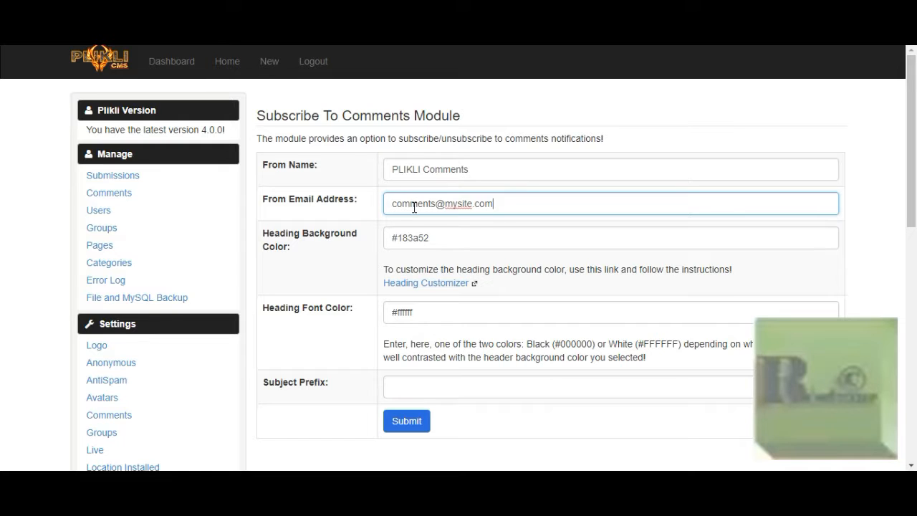
pyautogui.click(513, 115)
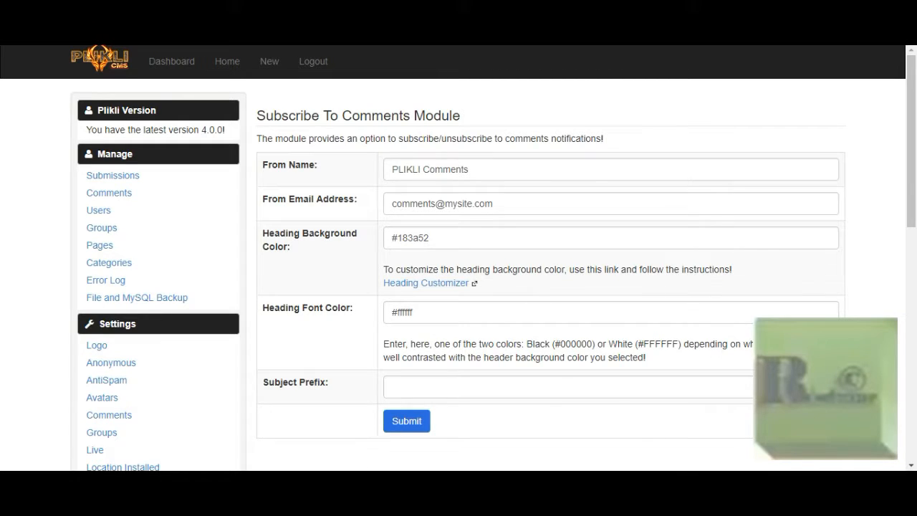
pyautogui.moveTo(311, 479)
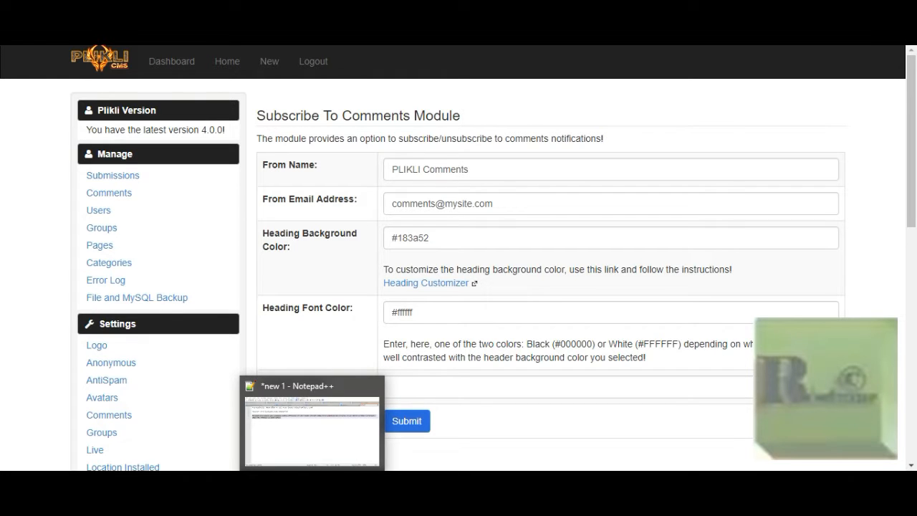
pyautogui.click(313, 457)
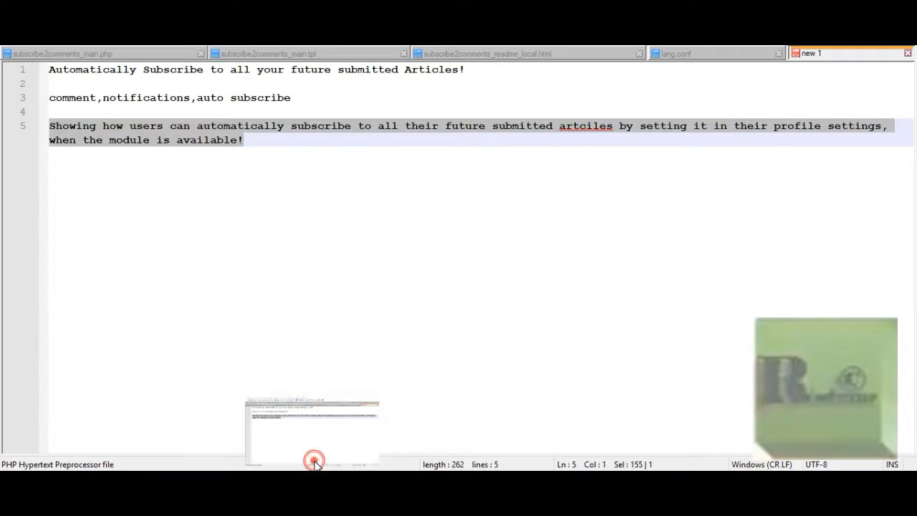
pyautogui.click(688, 54)
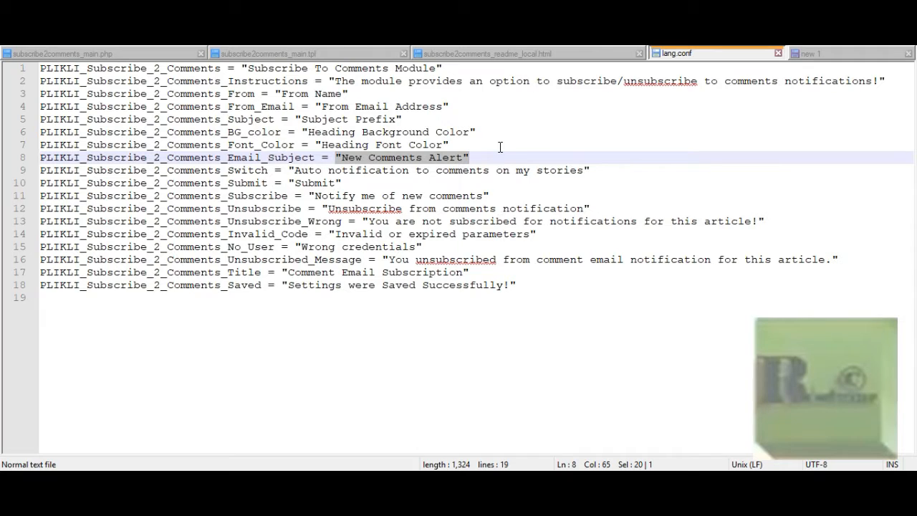
pyautogui.hotkey('alt', 'Tab')
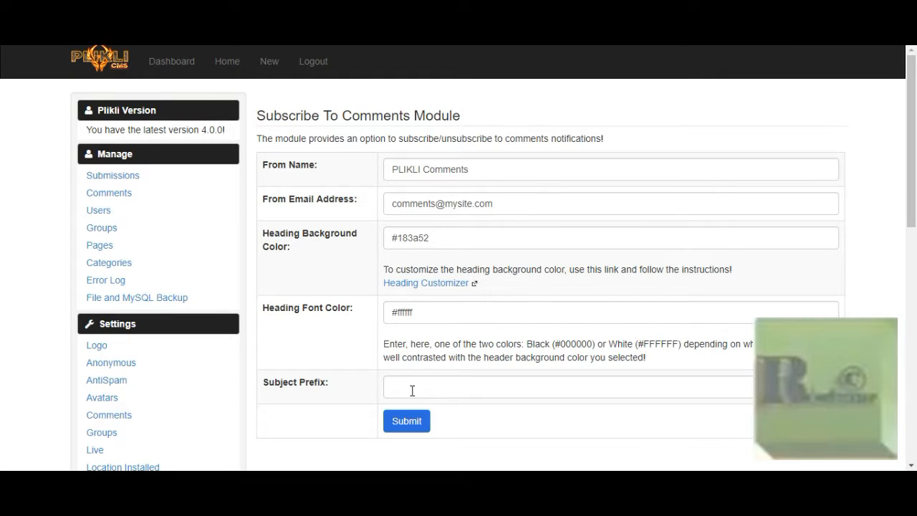
pyautogui.scroll(-2, 448, 385)
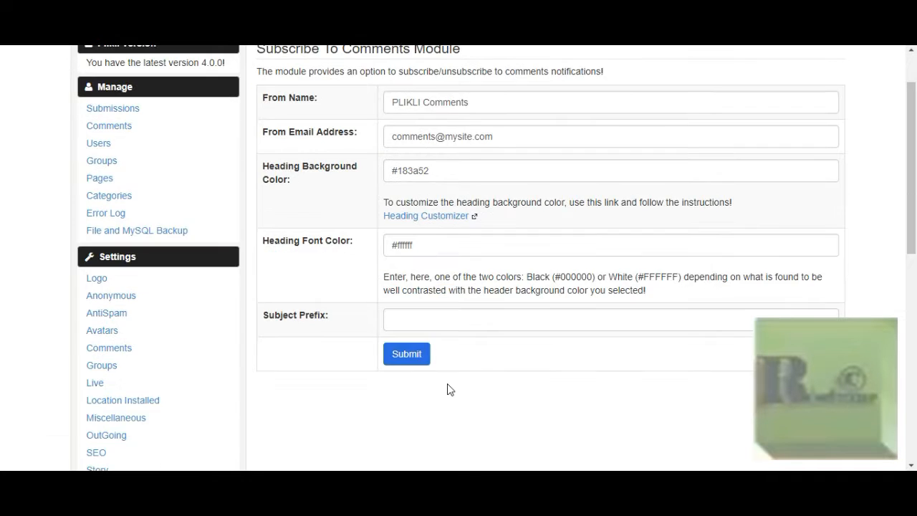
pyautogui.scroll(1, 449, 387)
pyautogui.scroll(1, 511, 383)
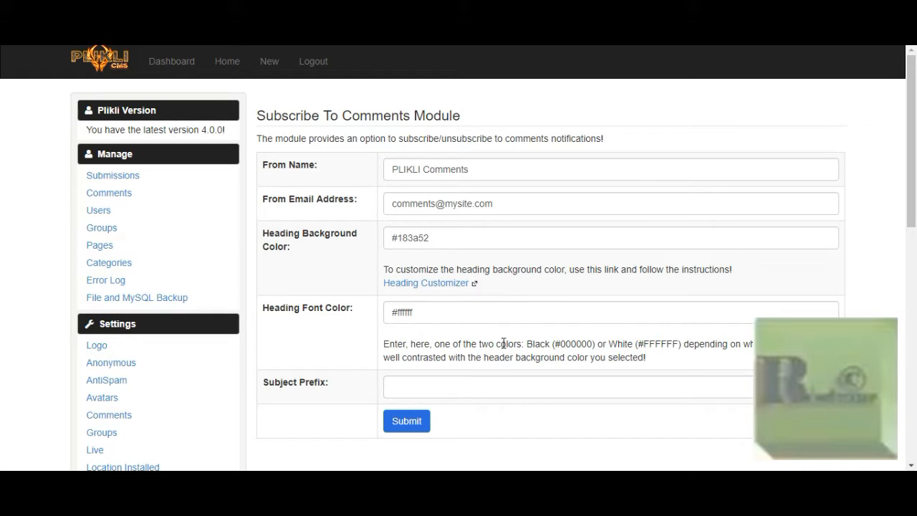
pyautogui.click(473, 241)
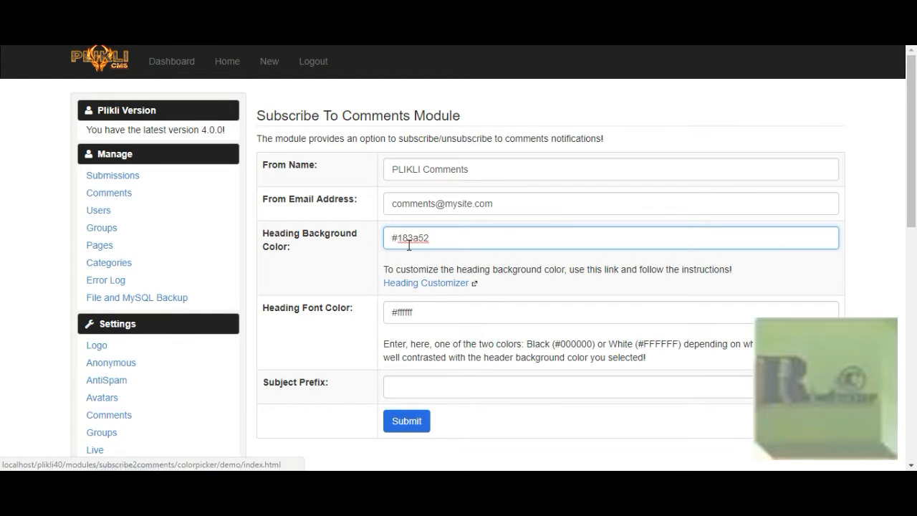
# Step: On the Heading Customizer, pick the red hue and the pinkish red #E21D5B as heading background
pyautogui.click(439, 287)
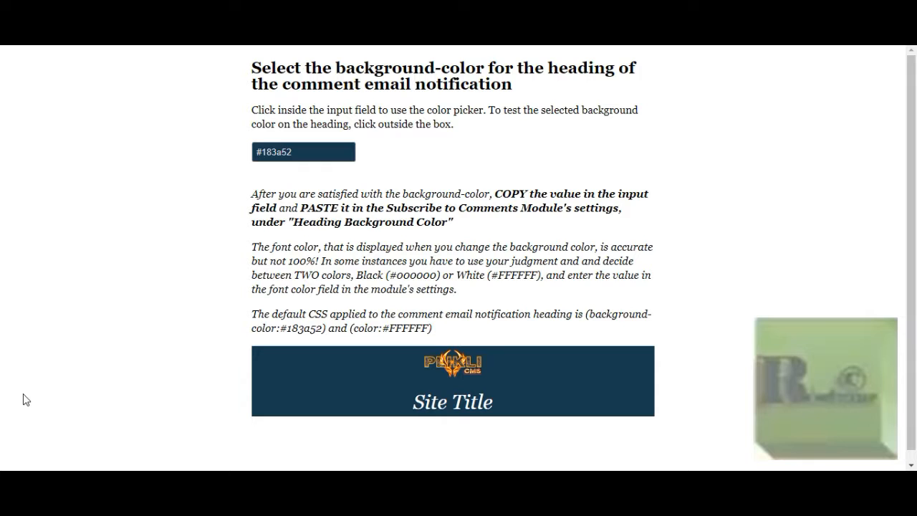
pyautogui.click(345, 153)
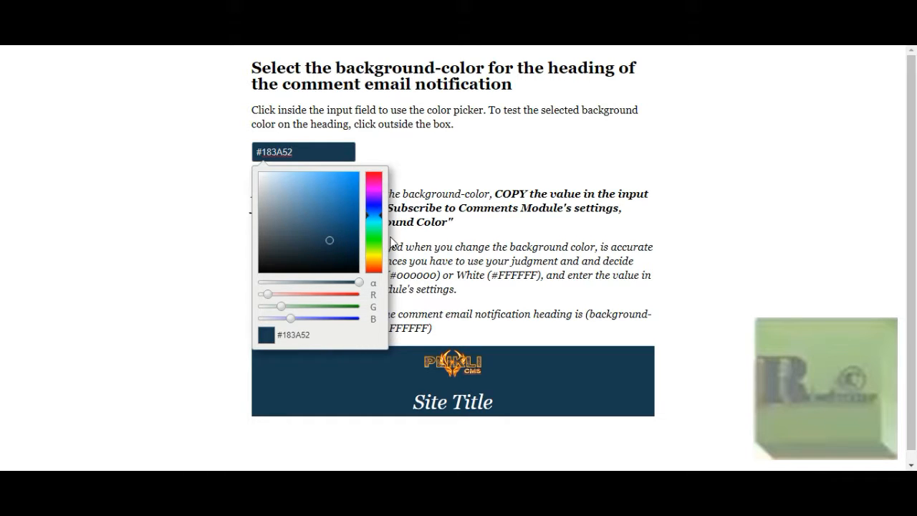
pyautogui.click(381, 179)
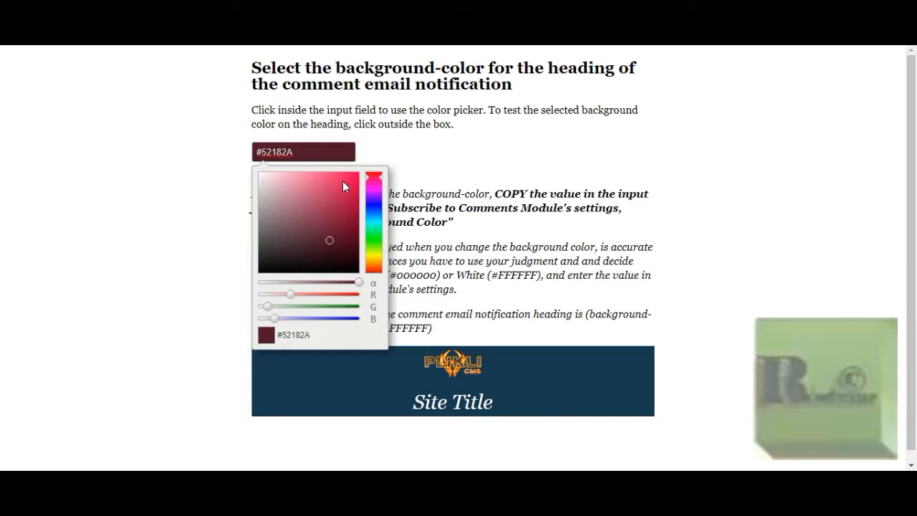
pyautogui.click(346, 183)
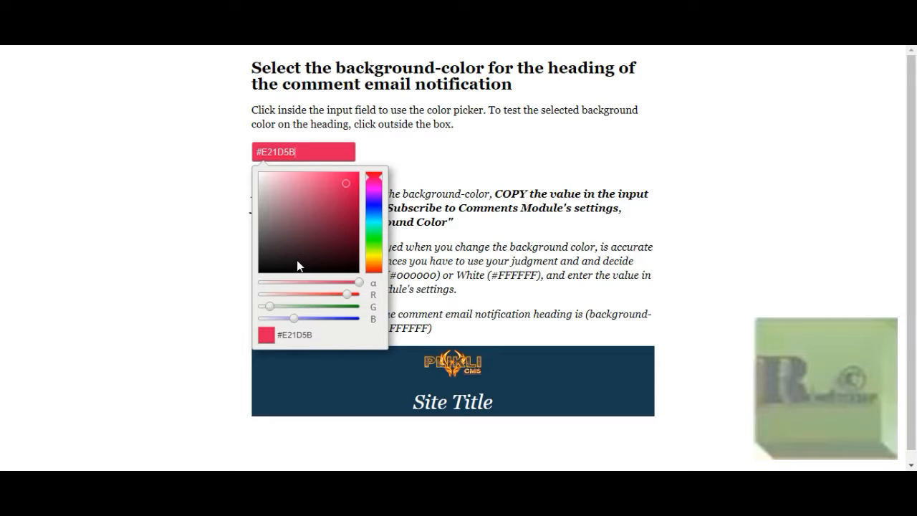
# Step: Switch the hue to blue and adjust the shade until the background reads #3089ED
pyautogui.click(376, 213)
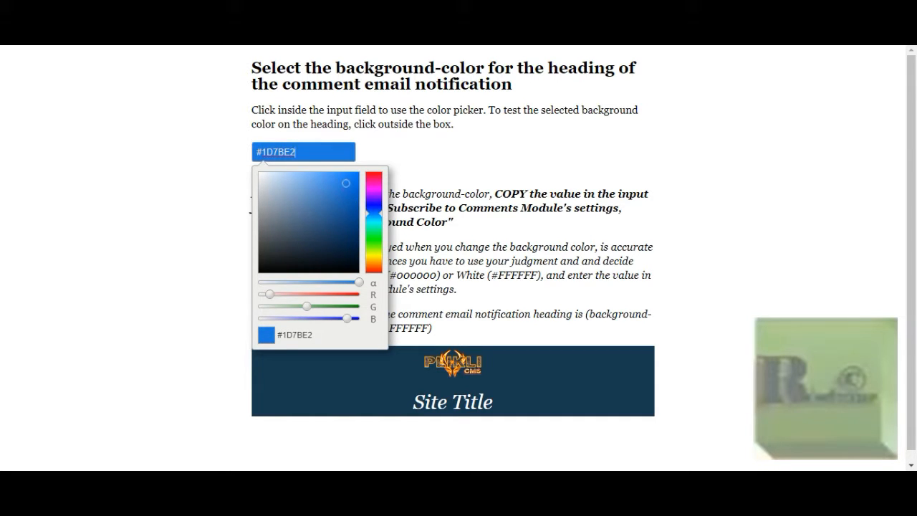
pyautogui.moveTo(345, 203); pyautogui.dragTo(328, 184)
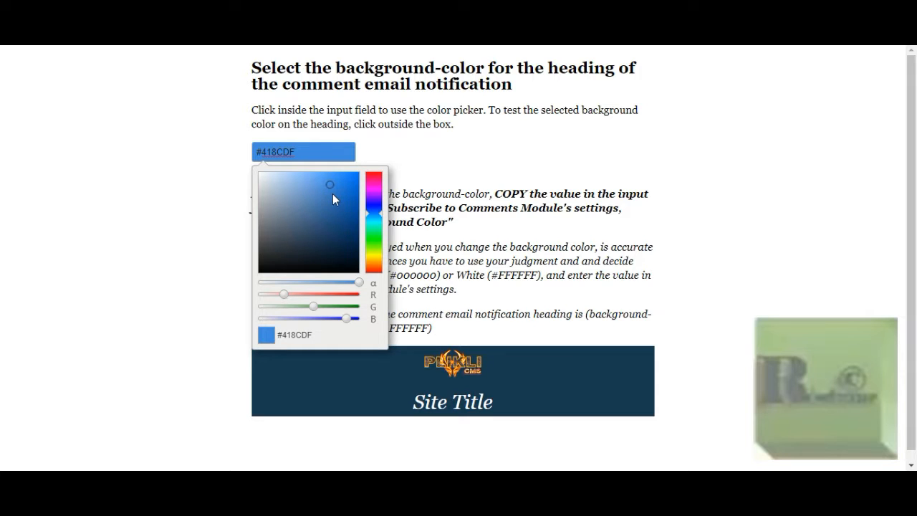
pyautogui.click(329, 190)
pyautogui.moveTo(328, 185); pyautogui.dragTo(339, 179)
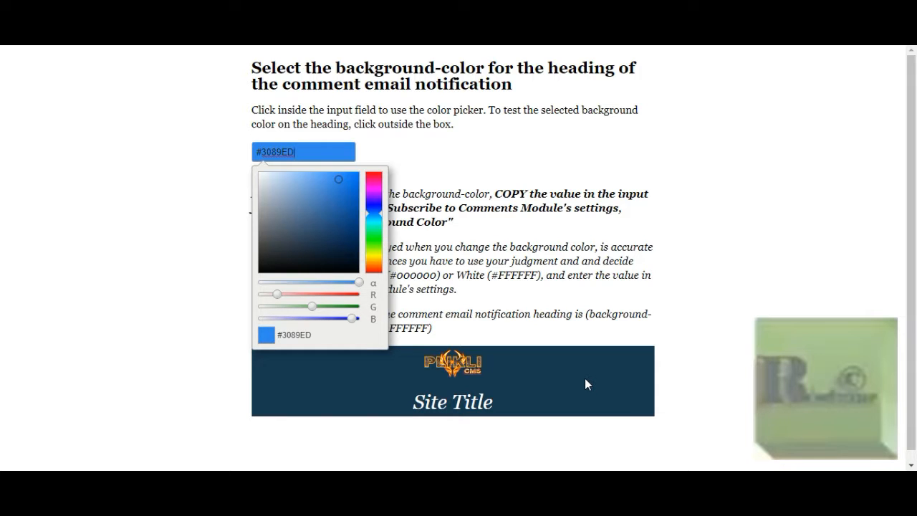
# Step: Preview and copy #3089ED, then select the old #183a52 Heading Background Color in module settings
pyautogui.click(513, 258)
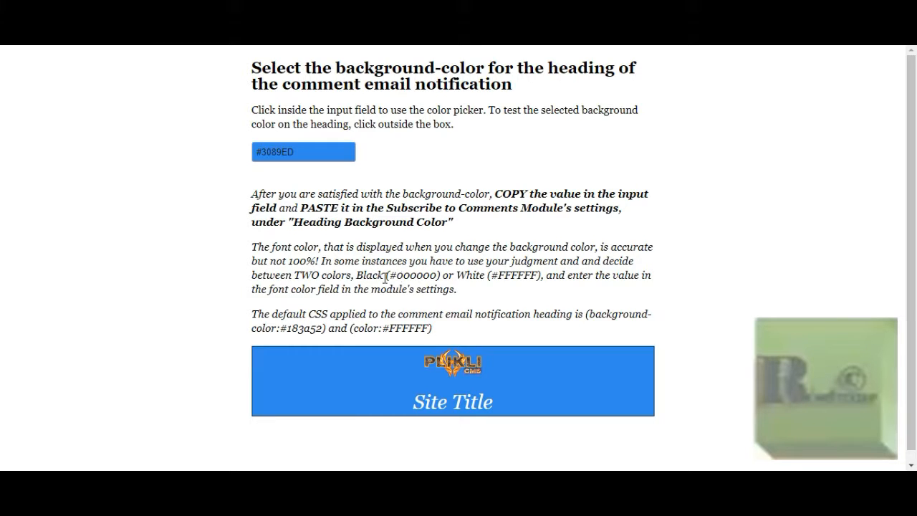
pyautogui.moveTo(489, 276); pyautogui.dragTo(512, 273)
pyautogui.click(302, 153)
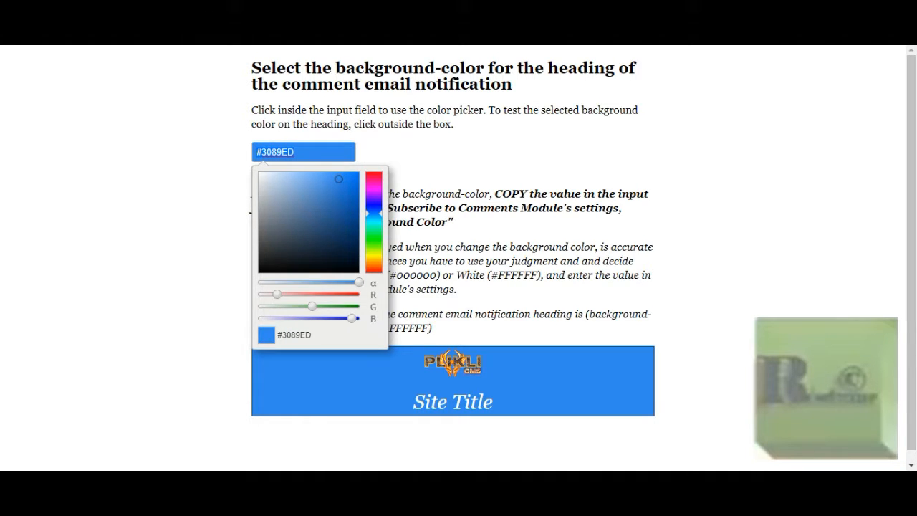
pyautogui.click(286, 10)
pyautogui.moveTo(443, 240); pyautogui.dragTo(352, 227)
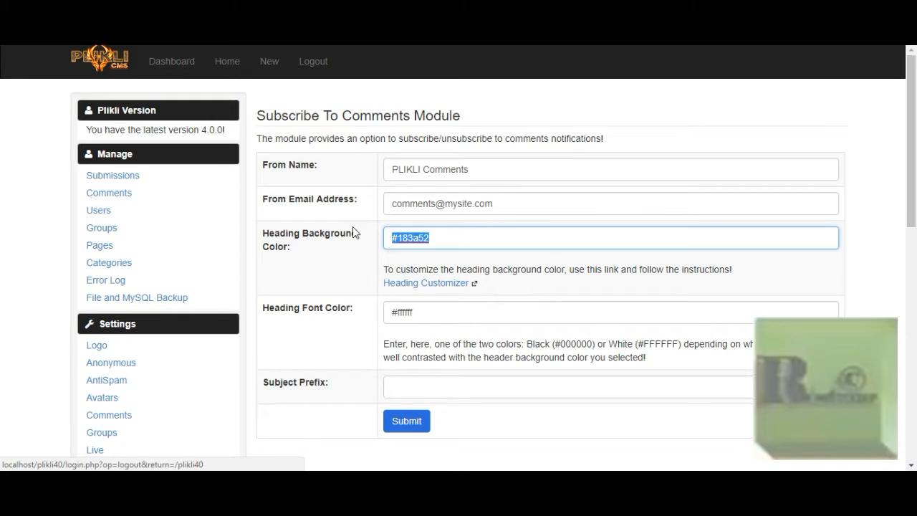
# Step: Paste #3089ED over the Heading Background Color and submit the module settings
pyautogui.write('#3089ED')
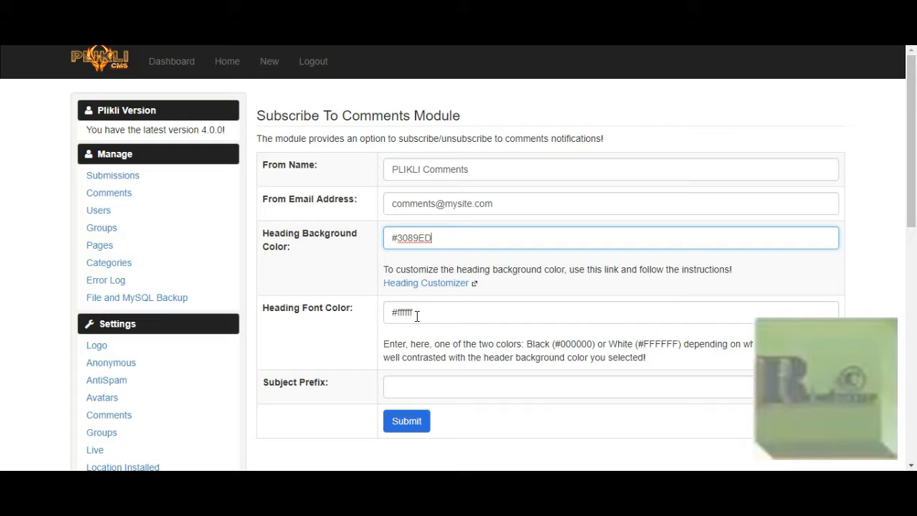
pyautogui.click(409, 426)
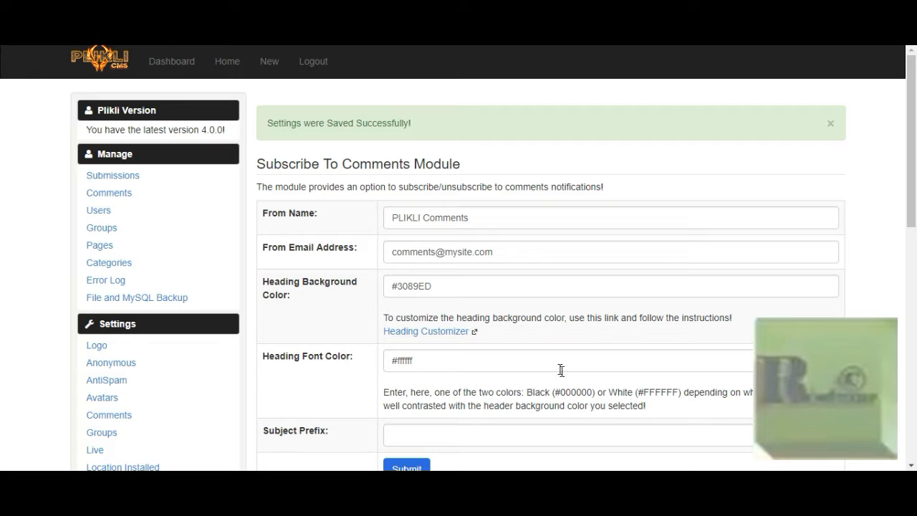
pyautogui.scroll(-2, 552, 366)
pyautogui.scroll(1, 386, 153)
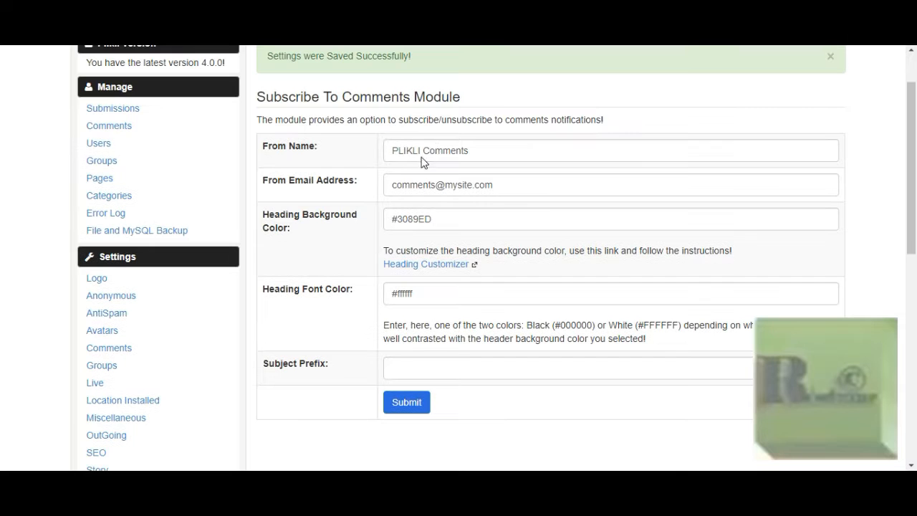
# Step: Review the saved From Name, From Email Address and Heading Font Color fields
pyautogui.click(417, 150)
pyautogui.click(419, 185)
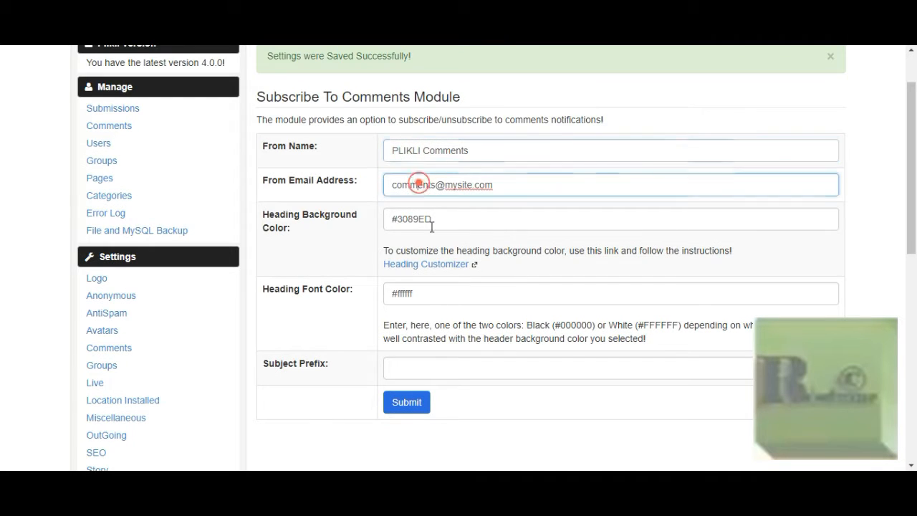
pyautogui.click(413, 293)
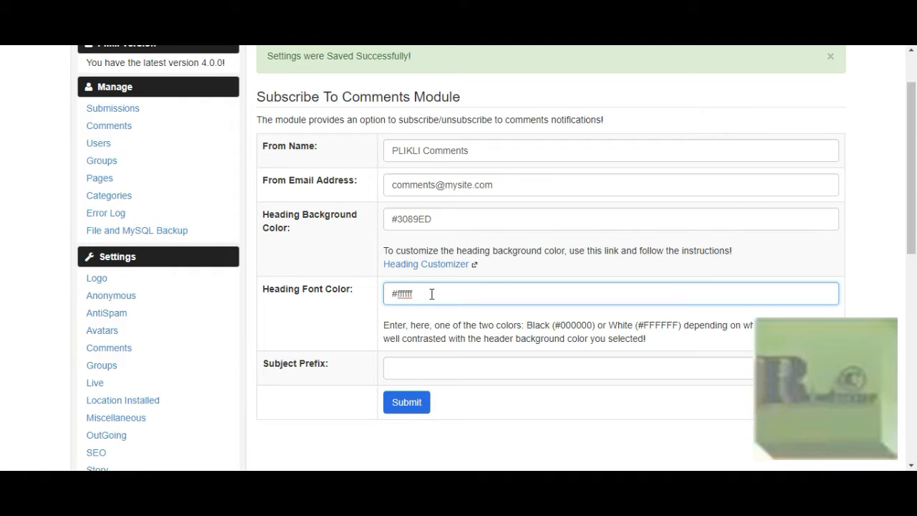
pyautogui.click(413, 152)
pyautogui.click(414, 184)
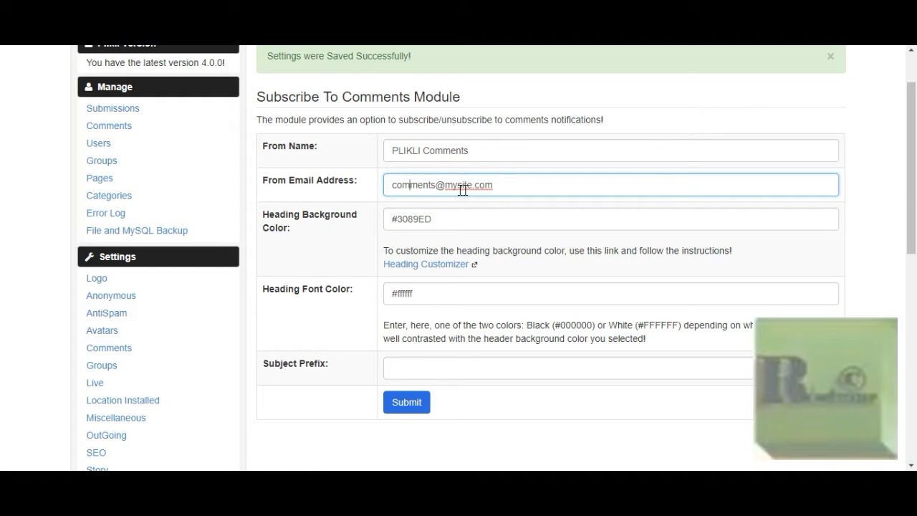
pyautogui.click(521, 184)
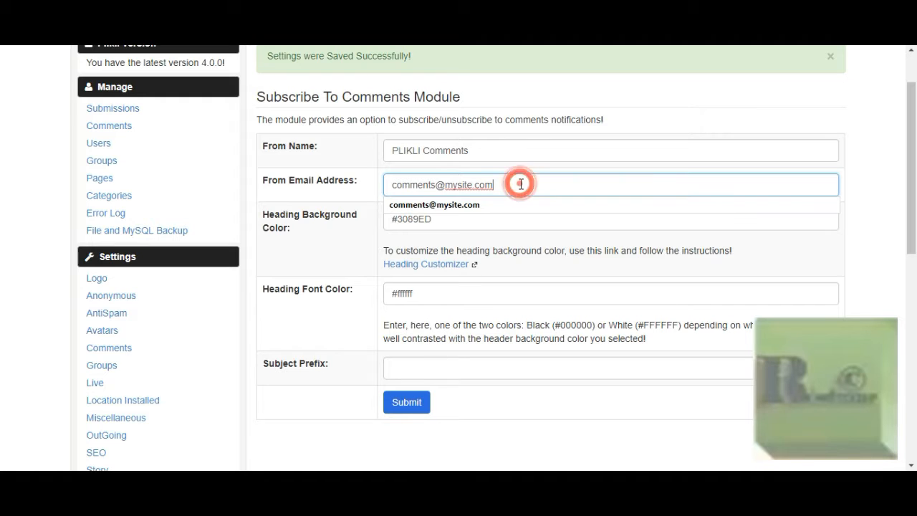
pyautogui.click(472, 96)
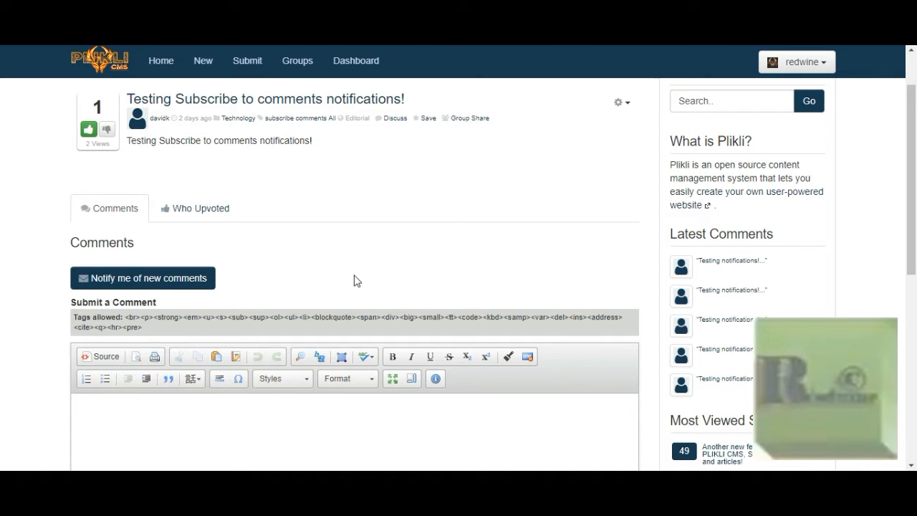
pyautogui.scroll(-1, 356, 278)
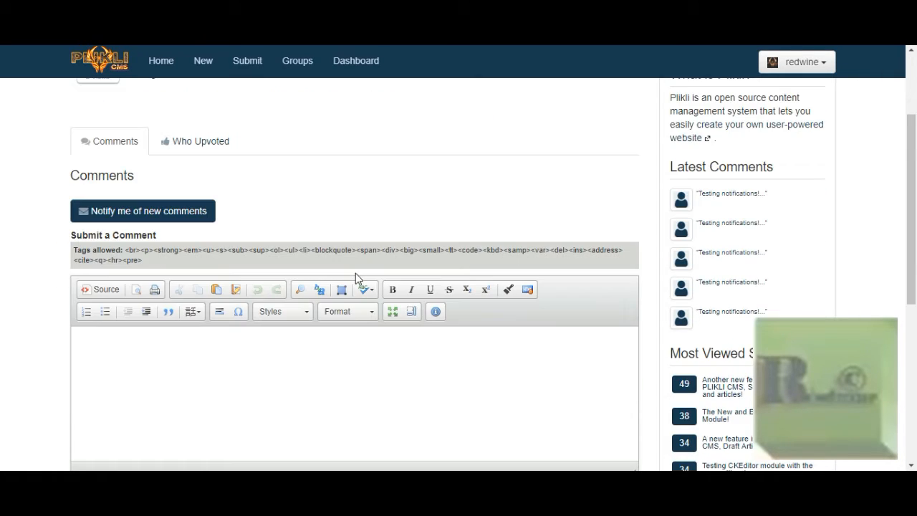
pyautogui.click(142, 215)
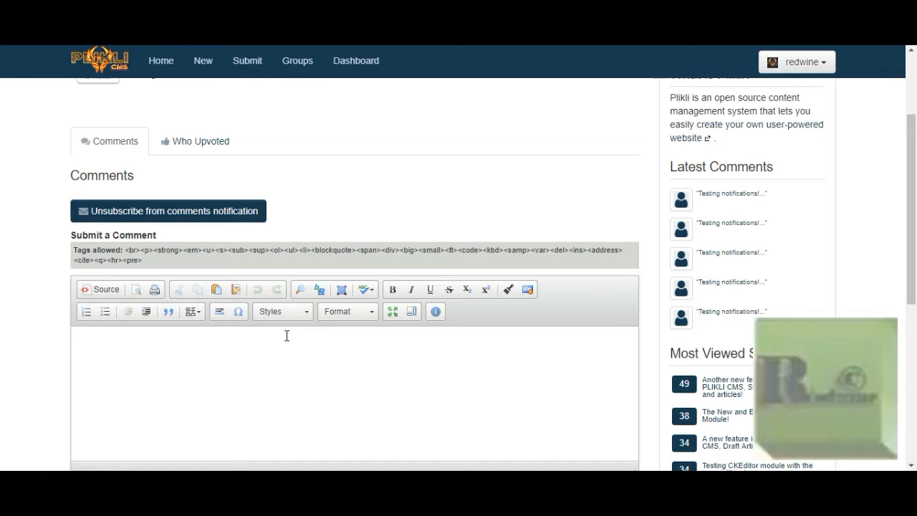
pyautogui.scroll(1, 287, 335)
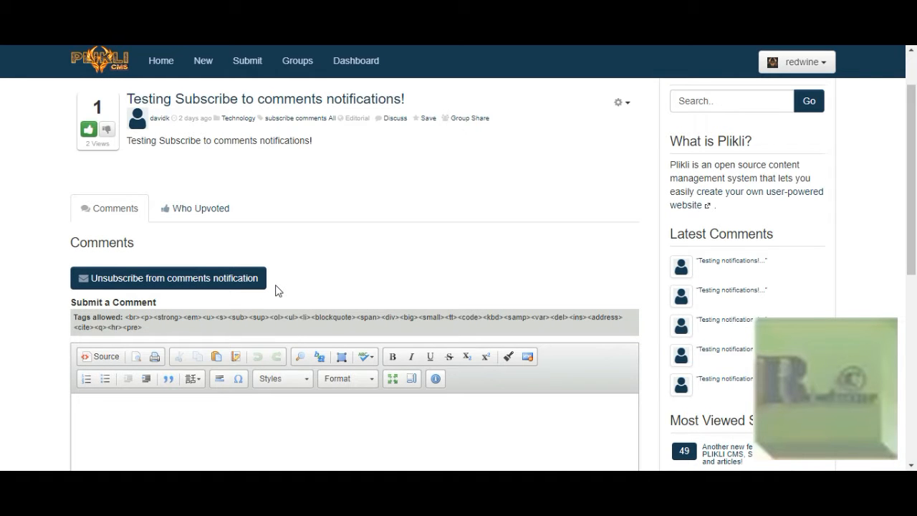
pyautogui.click(191, 285)
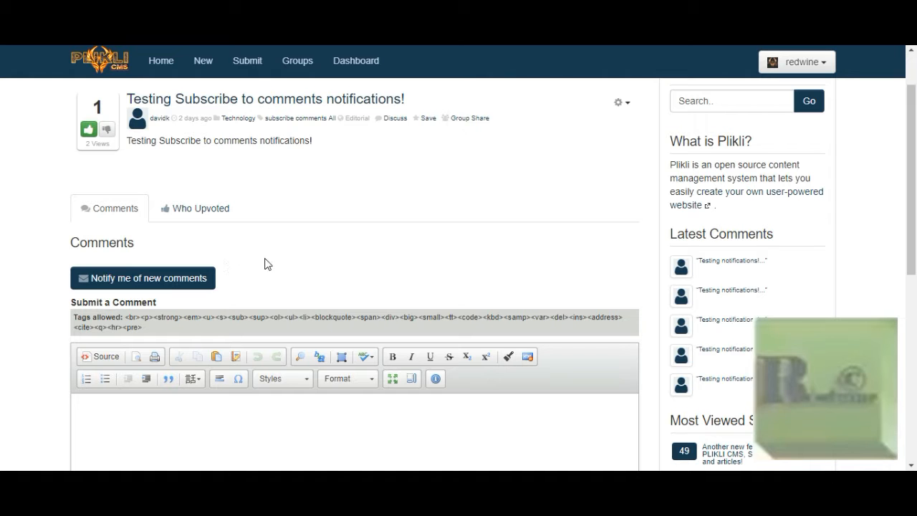
# Step: Open Settings from the account menu to reach the Comment Email Subscription option
pyautogui.scroll(1, 264, 264)
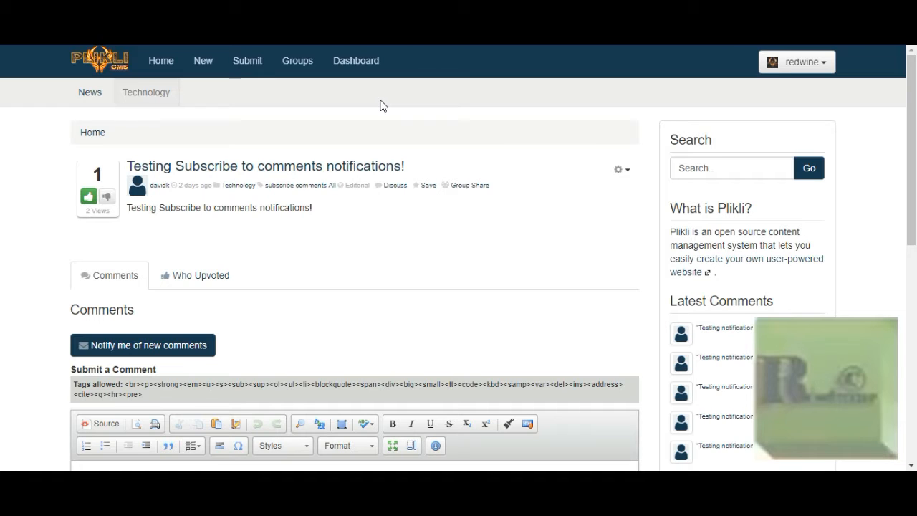
pyautogui.click(822, 63)
pyautogui.click(762, 103)
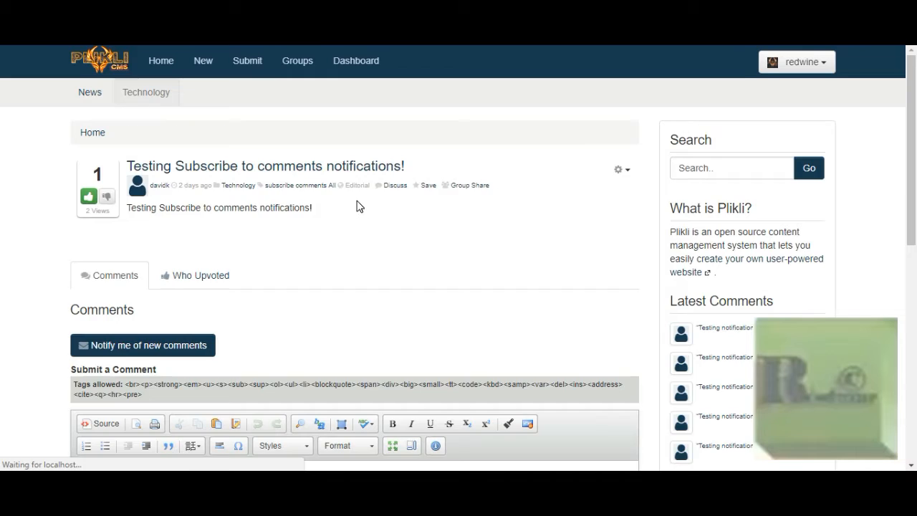
pyautogui.scroll(-1, 361, 206)
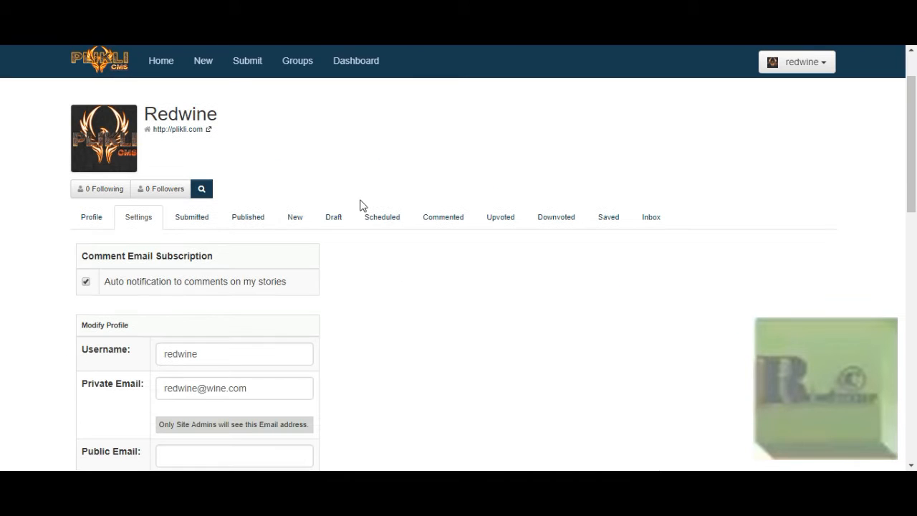
# Step: Leave 'Auto notification to comments on my stories' enabled after toggling it, then view New stories
pyautogui.click(86, 282)
pyautogui.click(87, 285)
pyautogui.scroll(1, 24, 100)
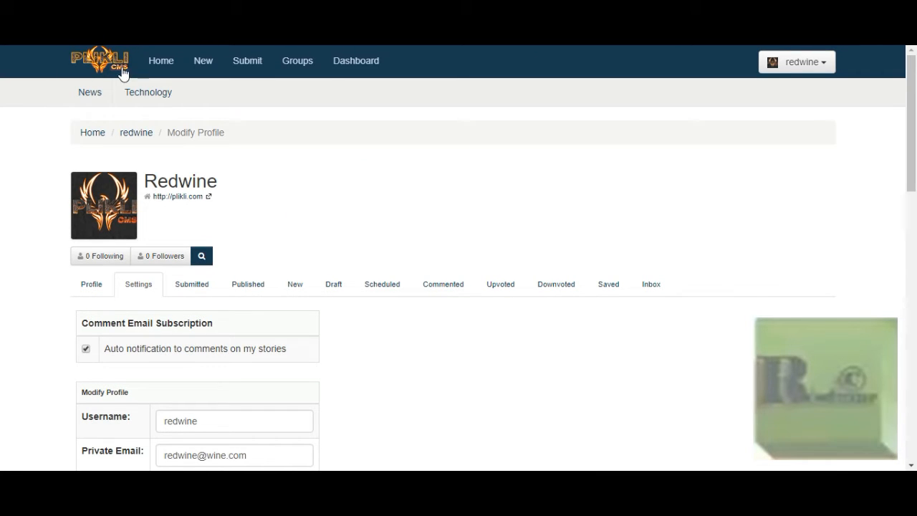
pyautogui.click(214, 62)
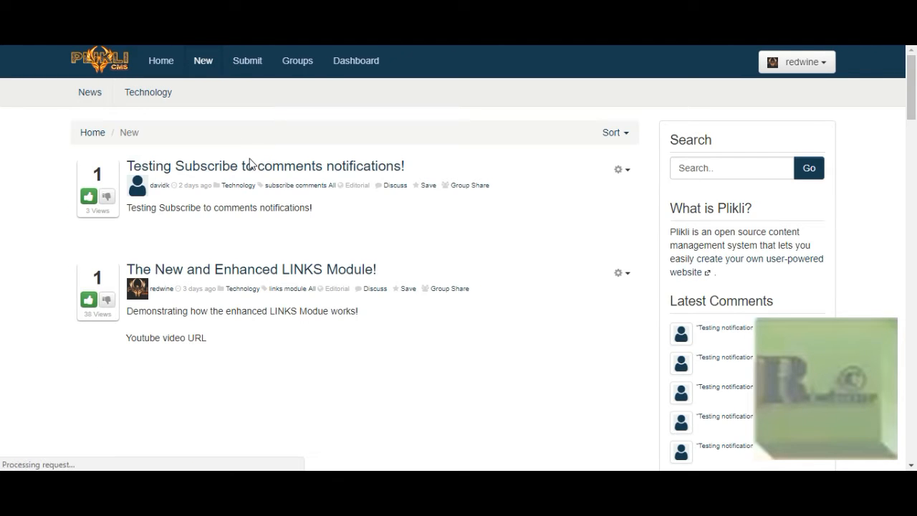
# Step: Subscribe to new-comment notifications on the 'Testing Subscribe to comments notifications!' story
pyautogui.click(249, 172)
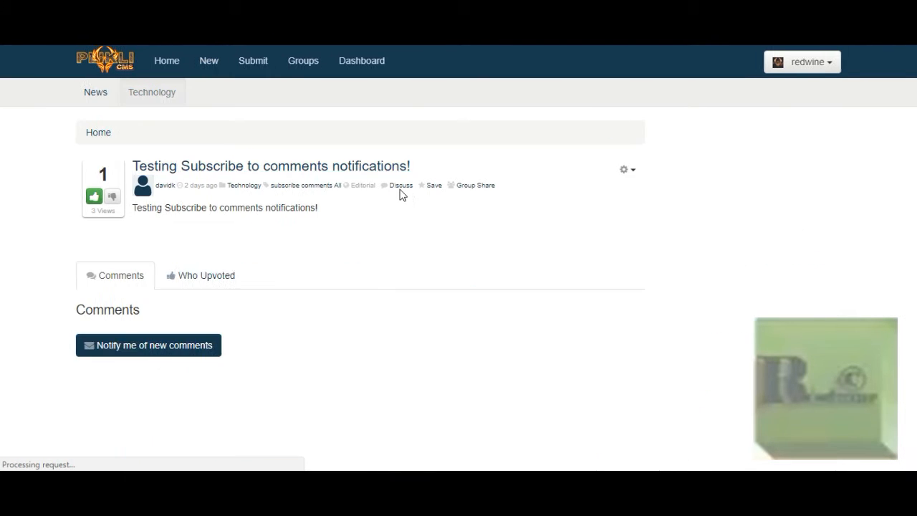
pyautogui.scroll(-2, 400, 194)
pyautogui.click(152, 215)
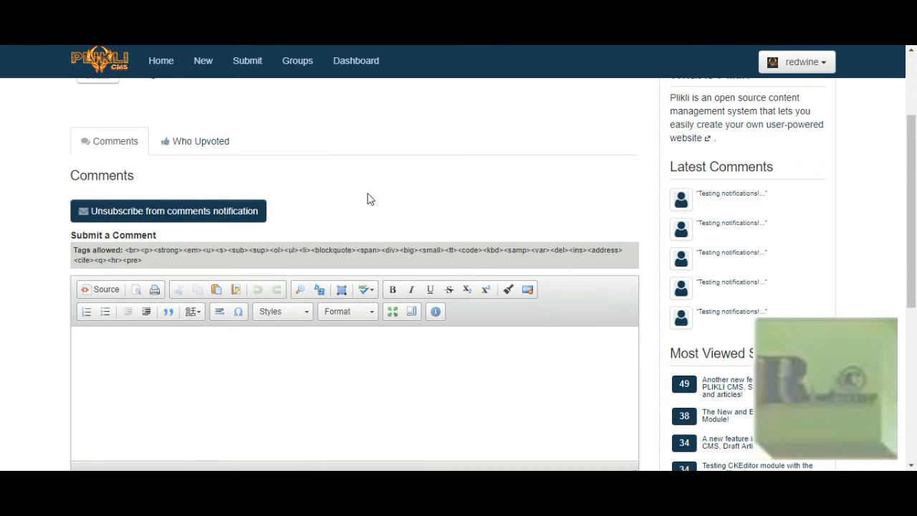
pyautogui.scroll(2, 380, 200)
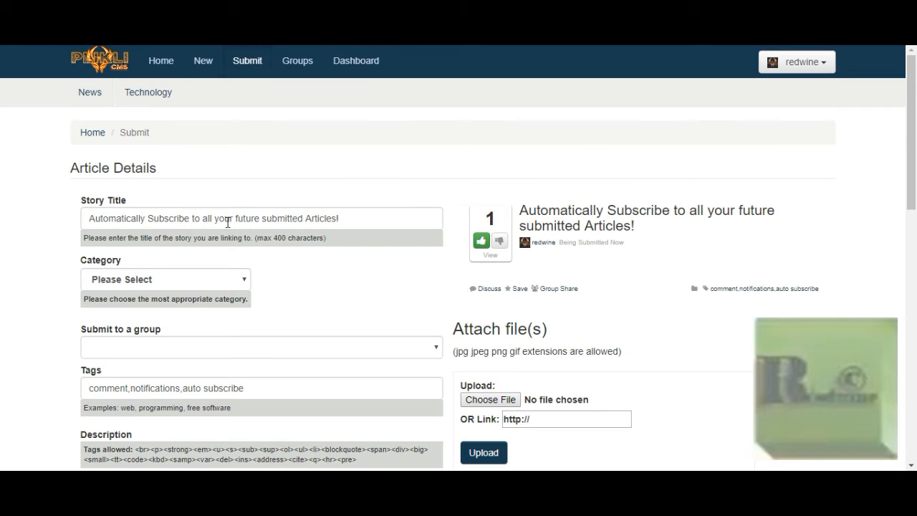
# Step: Refresh the CAPTCHA, answer 'Lunch Break', and submit the article form
pyautogui.scroll(-1, 226, 222)
pyautogui.scroll(-2, 227, 222)
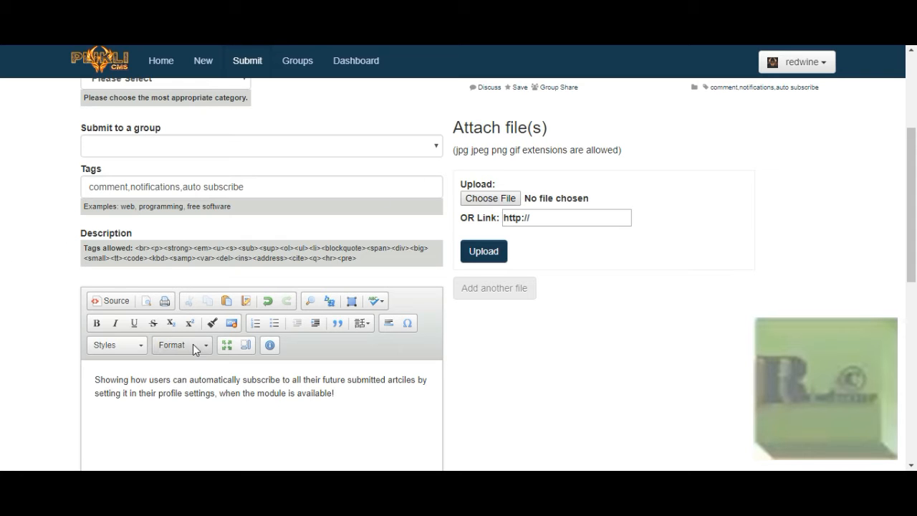
pyautogui.scroll(-6, 193, 340)
pyautogui.click(229, 265)
pyautogui.click(169, 265)
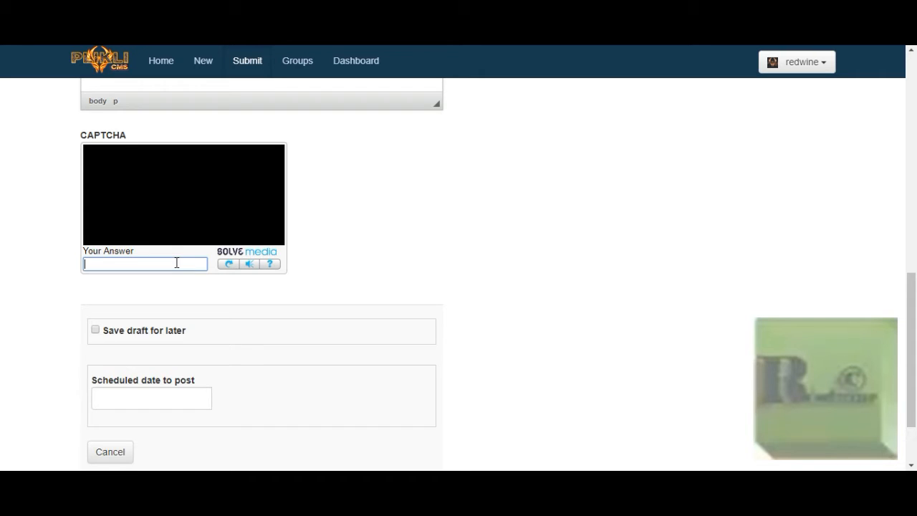
pyautogui.write('Lunch')
pyautogui.write('Break')
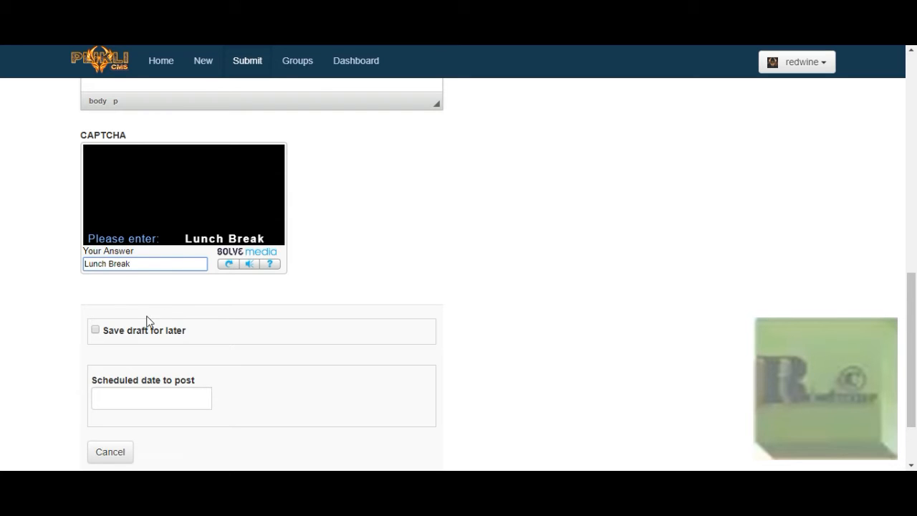
pyautogui.scroll(-2, 147, 322)
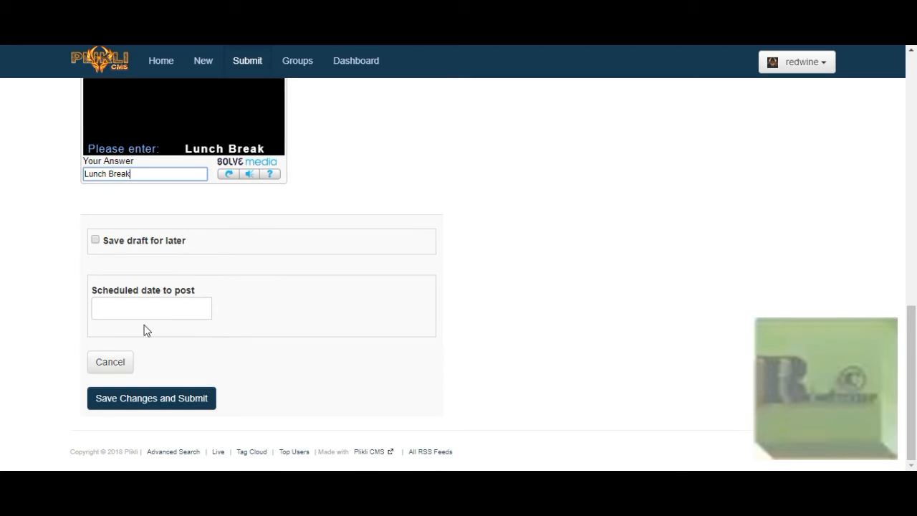
pyautogui.click(134, 399)
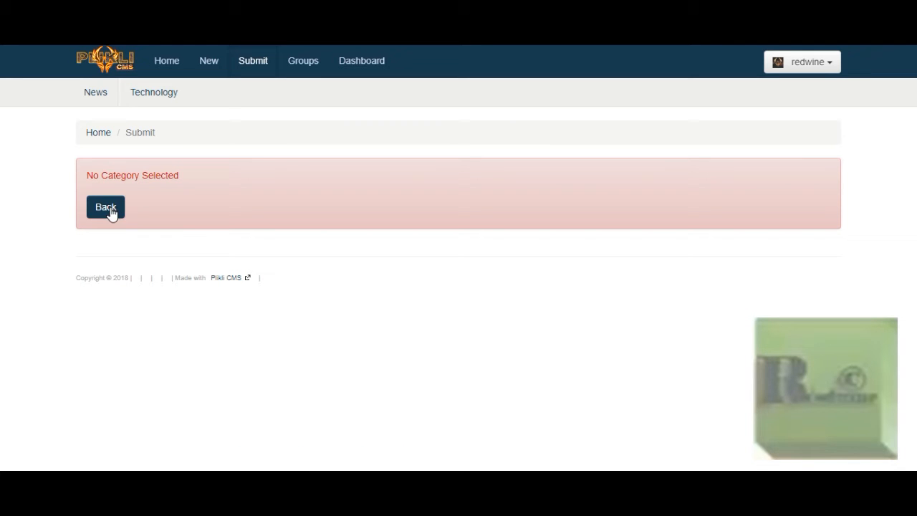
# Step: Go back to the submission form and set the article's category to Technology
pyautogui.click(108, 208)
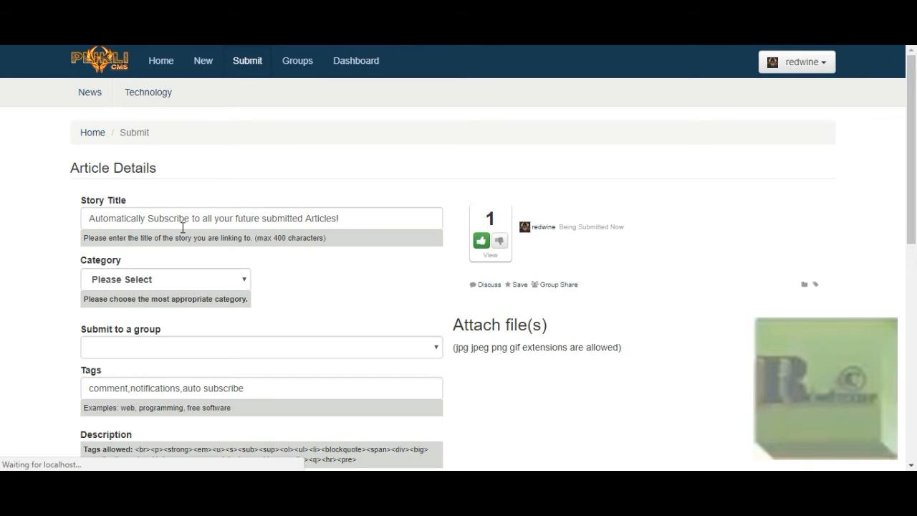
pyautogui.click(152, 279)
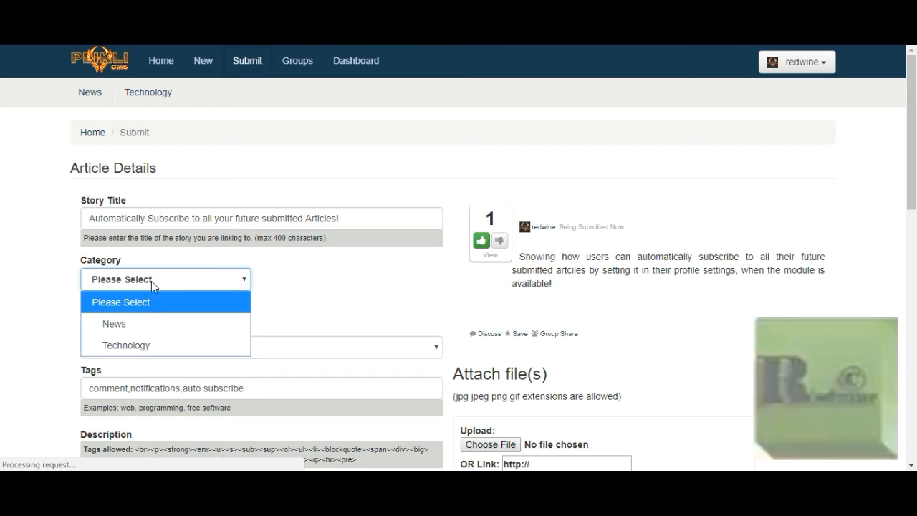
pyautogui.click(129, 344)
# Step: Refresh the CAPTCHA, answer 'Chicken Salad', and submit the article again
pyautogui.scroll(-3, 27, 306)
pyautogui.scroll(-7, 35, 307)
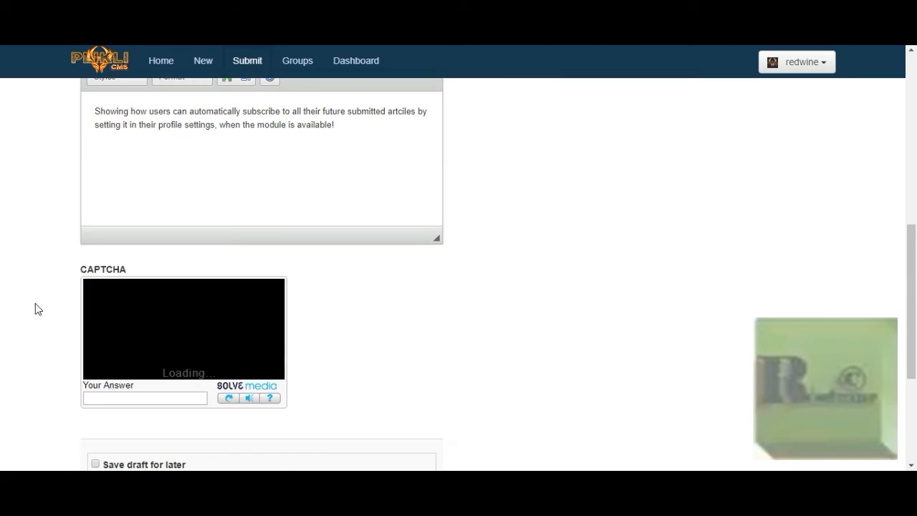
pyautogui.click(229, 198)
pyautogui.click(189, 199)
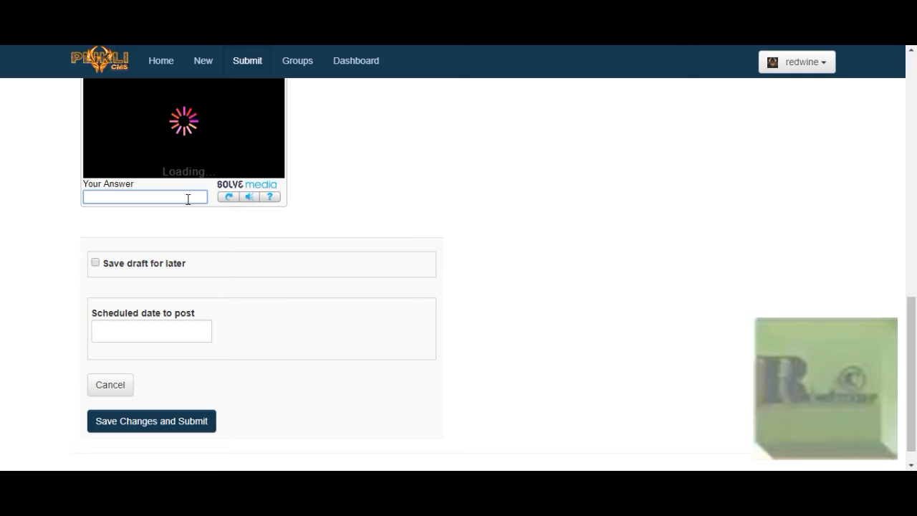
pyautogui.write('Chicke')
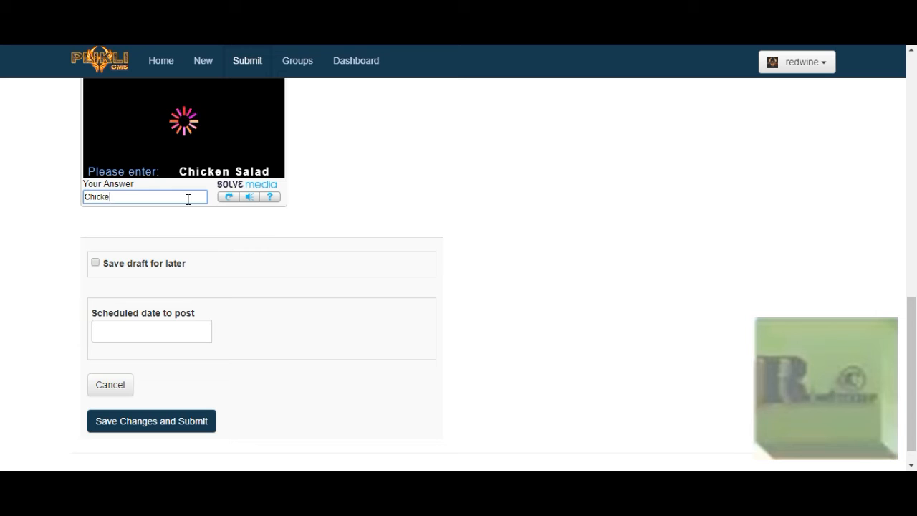
pyautogui.write('n Salad')
pyautogui.click(160, 422)
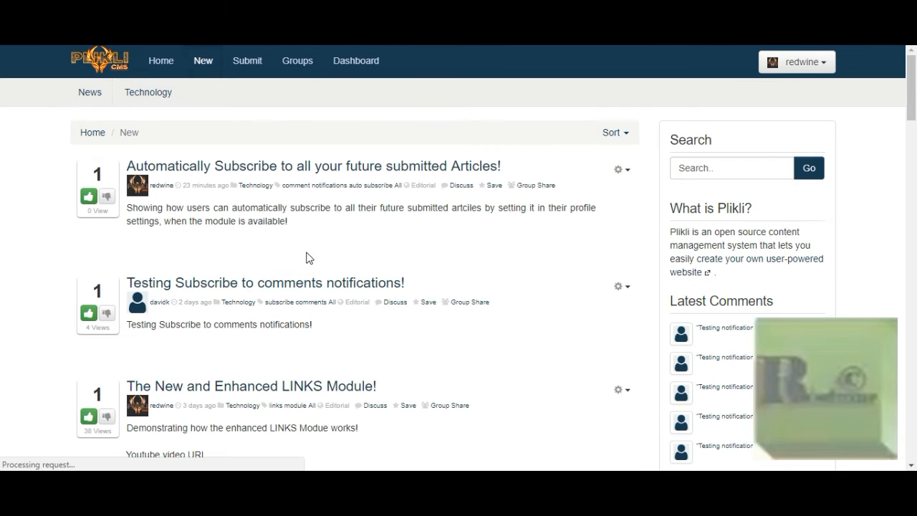
# Step: Open 'Automatically Subscribe to all your future submitted Articles!' and unsubscribe from its comment notifications
pyautogui.click(348, 174)
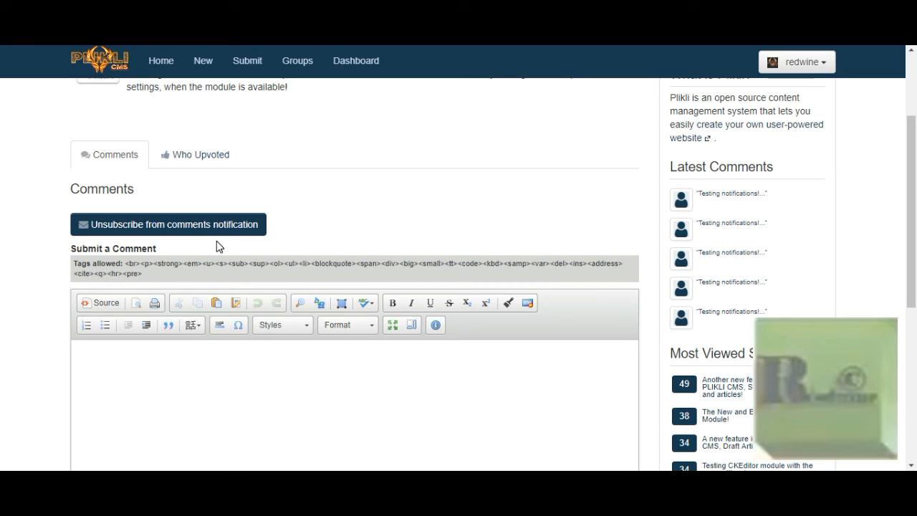
pyautogui.click(191, 222)
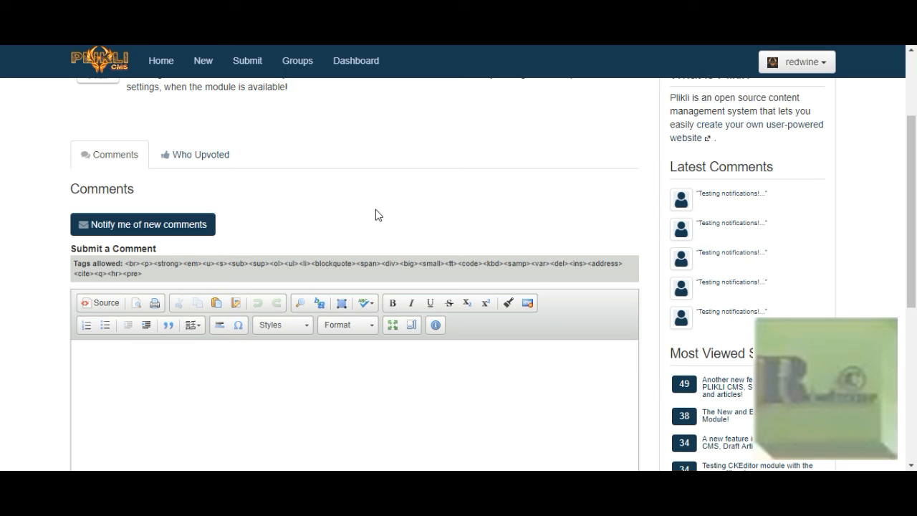
pyautogui.scroll(2, 376, 209)
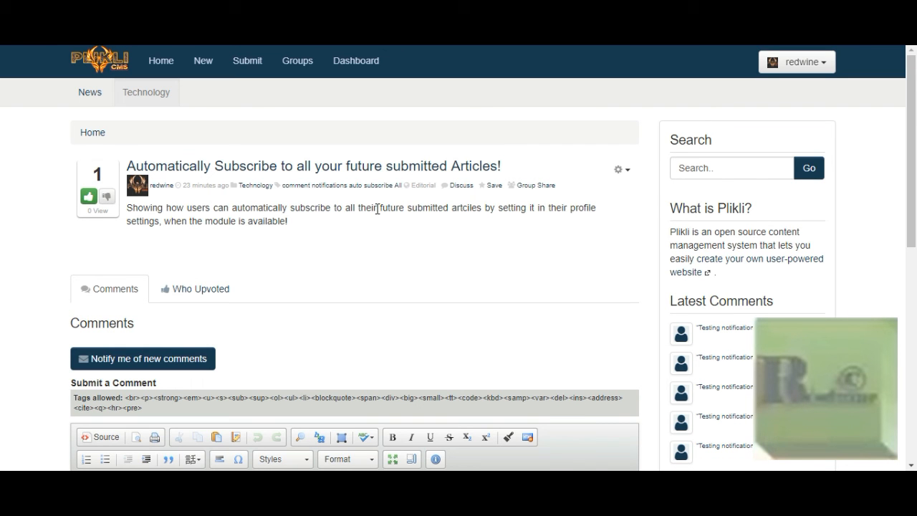
pyautogui.scroll(-2, 377, 209)
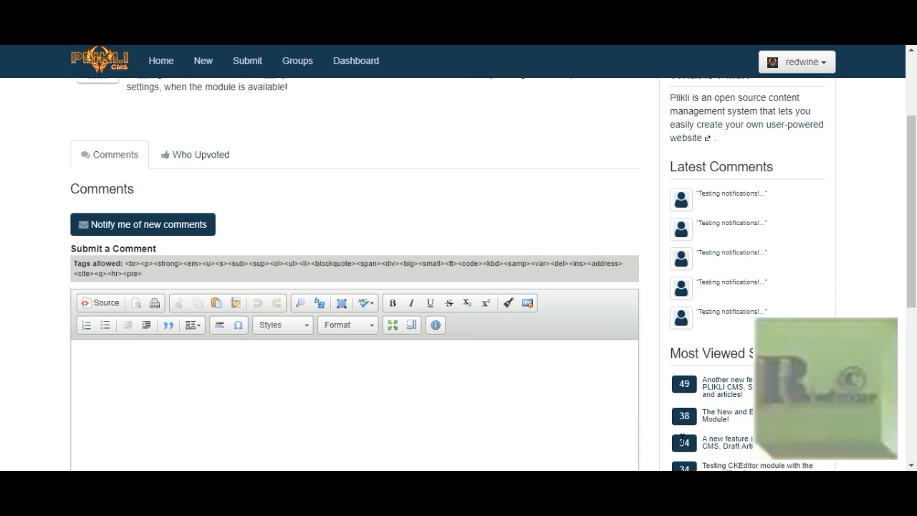